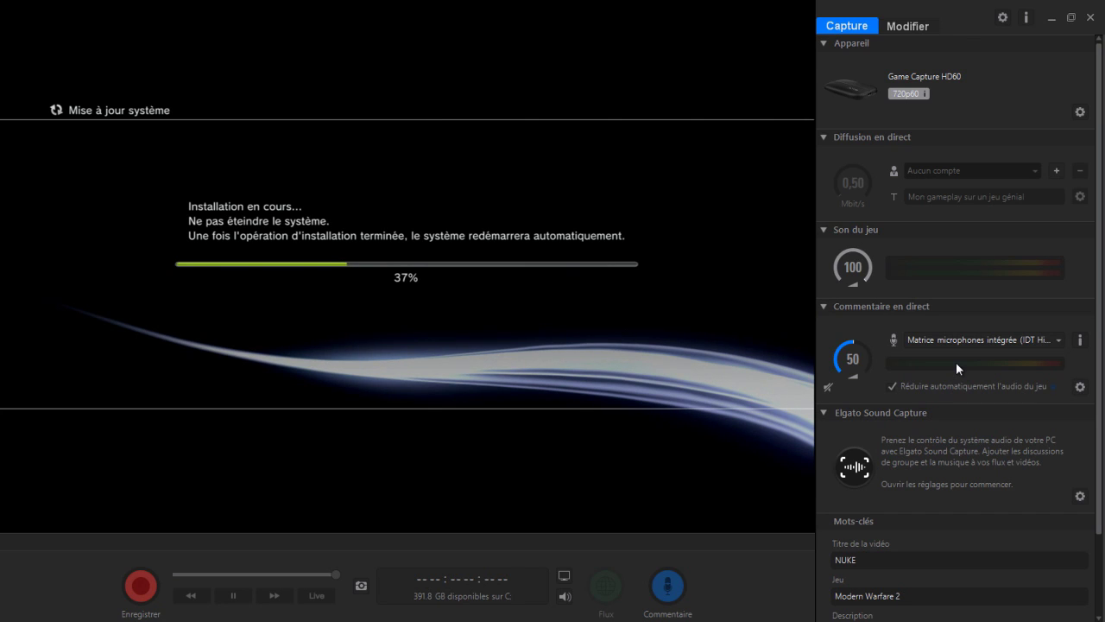
Follow the PS3 system update and restart in the capture preview, switching between full-screen and windowed view.
double_click(499, 250)
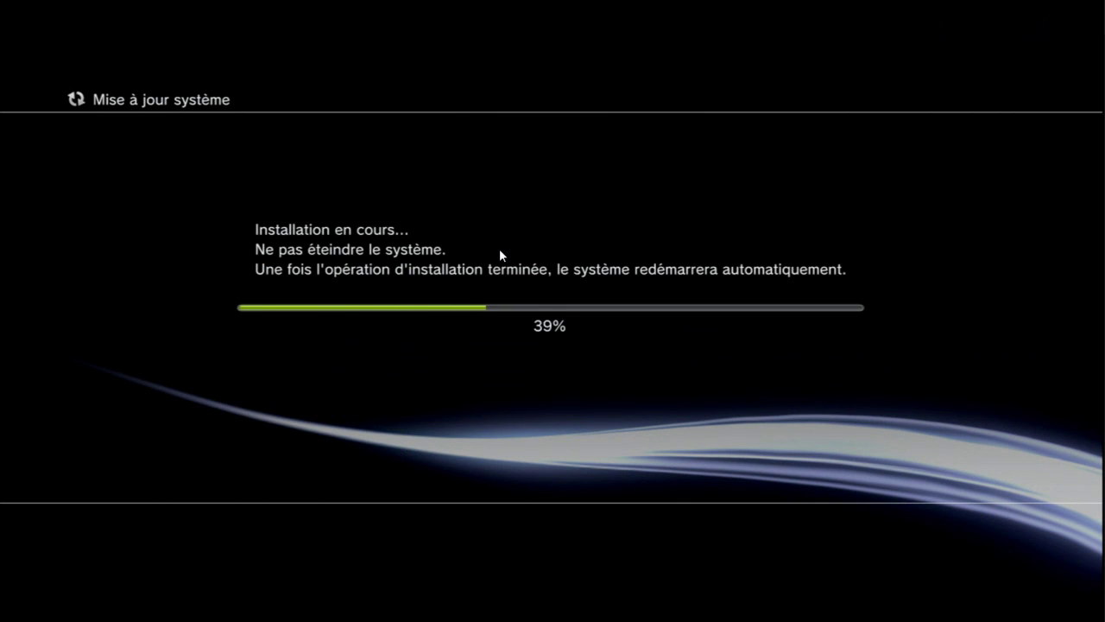
double_click(499, 249)
left_click(1072, 17)
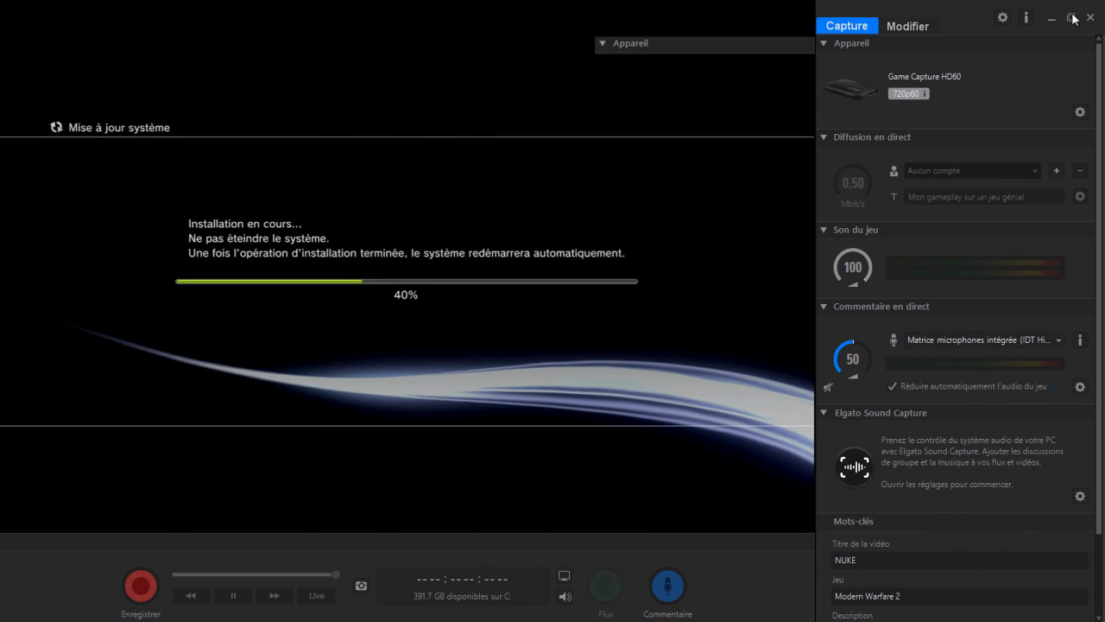
left_click(849, 17)
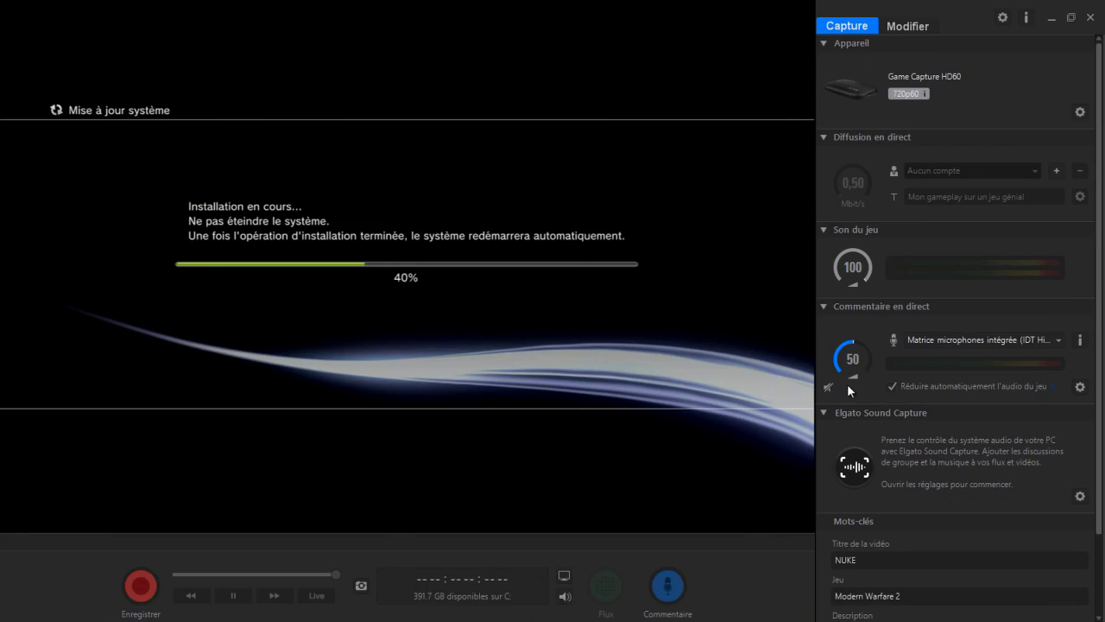
double_click(785, 441)
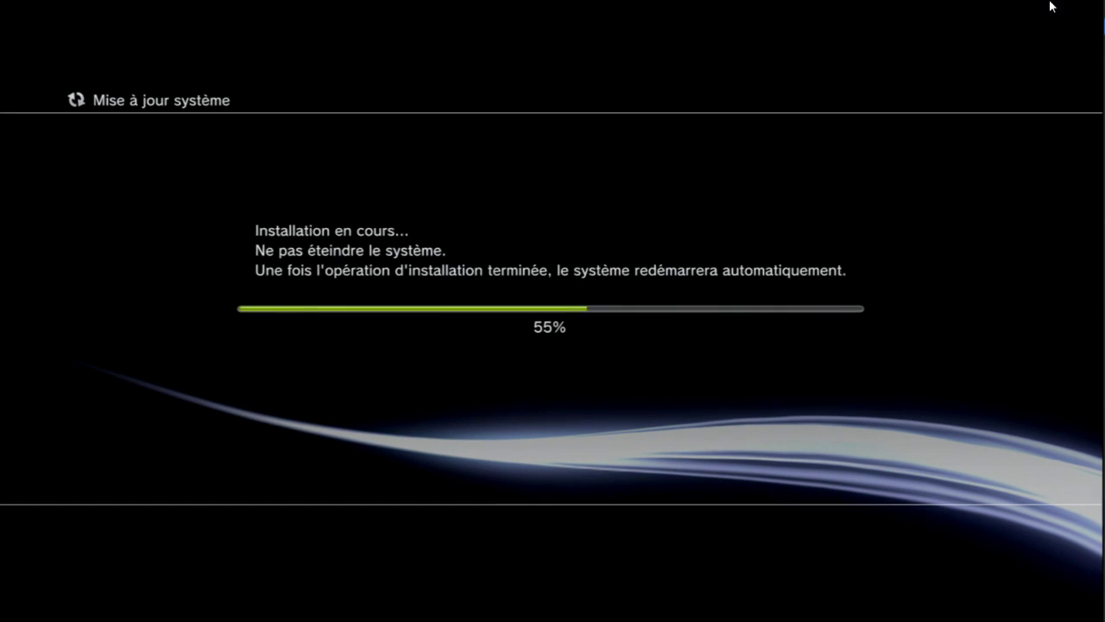
double_click(681, 250)
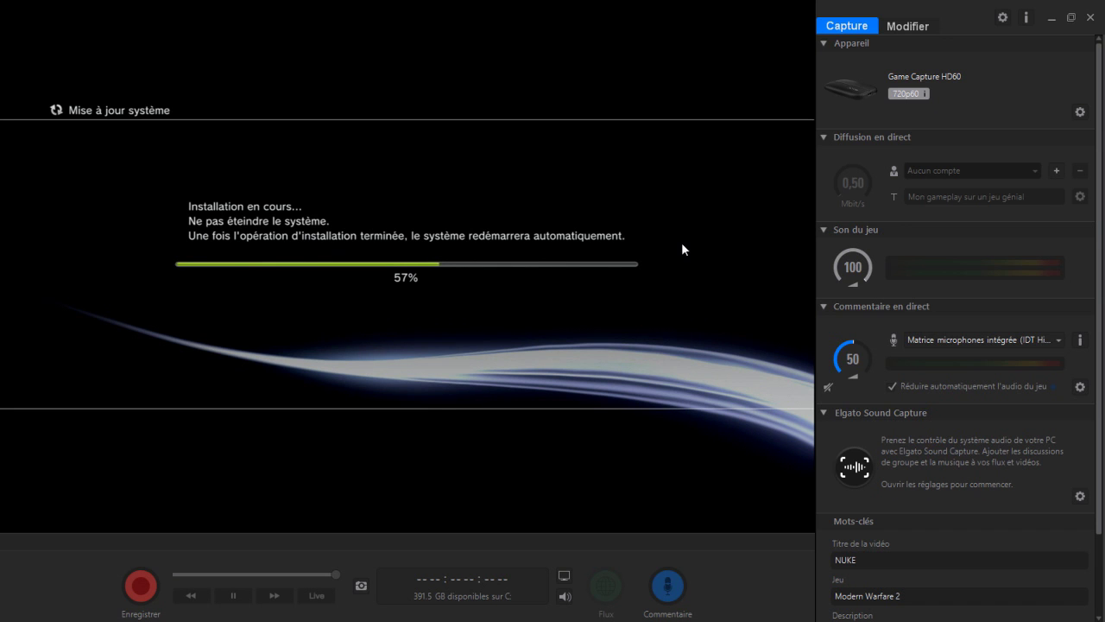
double_click(682, 246)
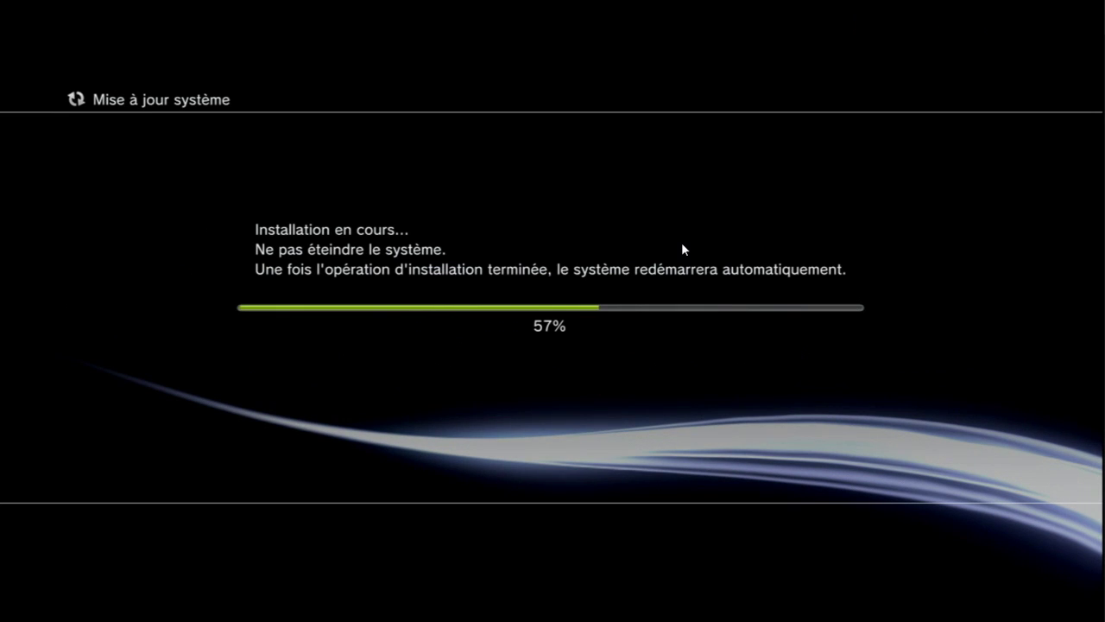
double_click(575, 86)
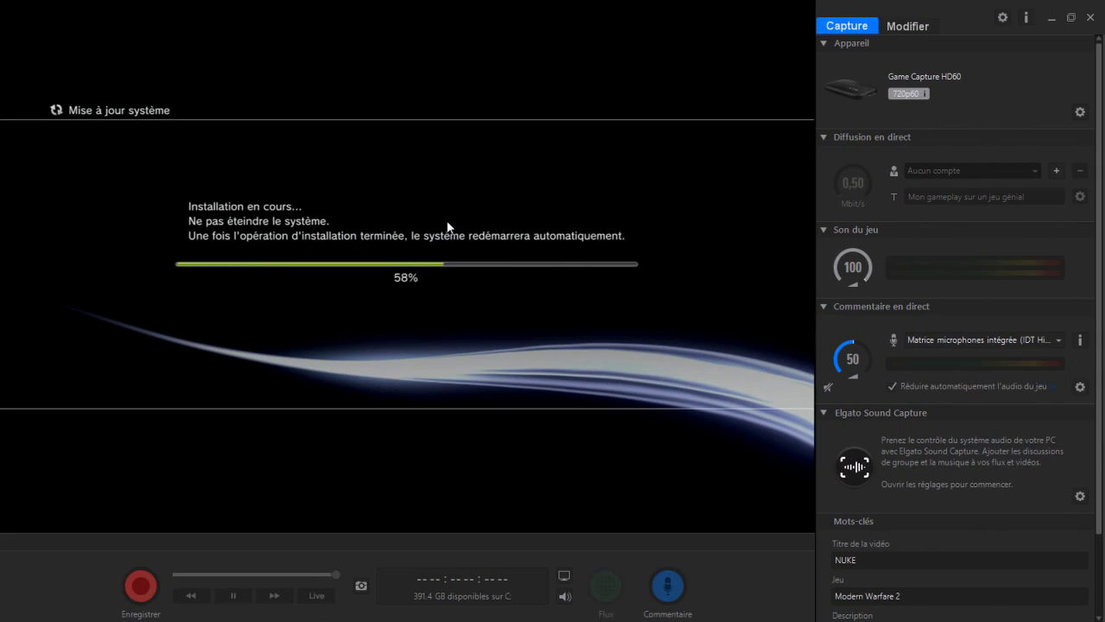
double_click(522, 210)
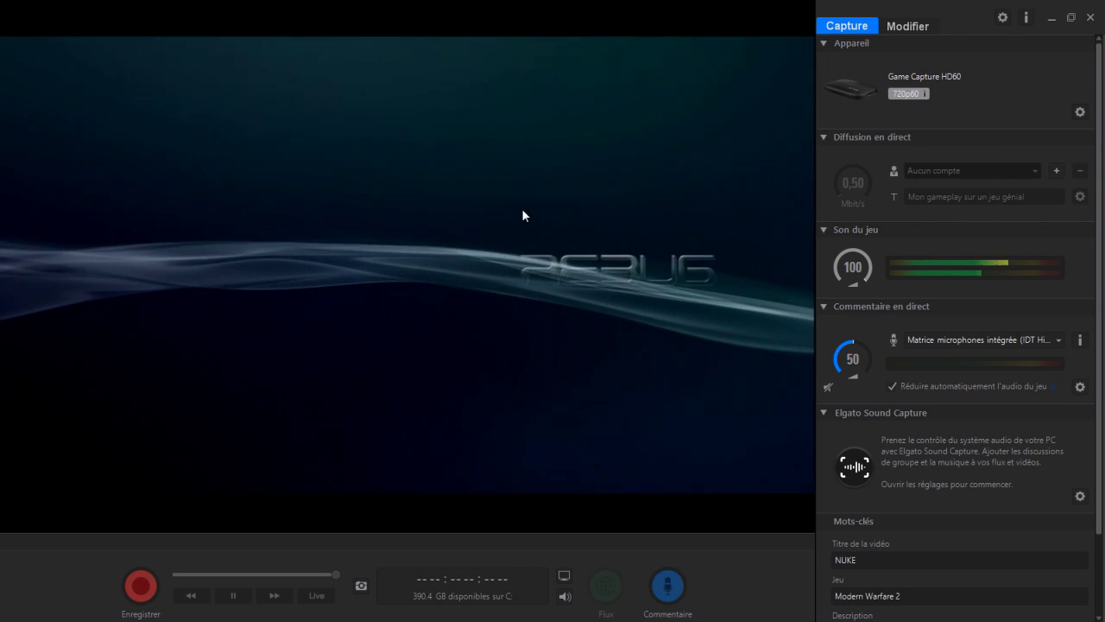
double_click(522, 208)
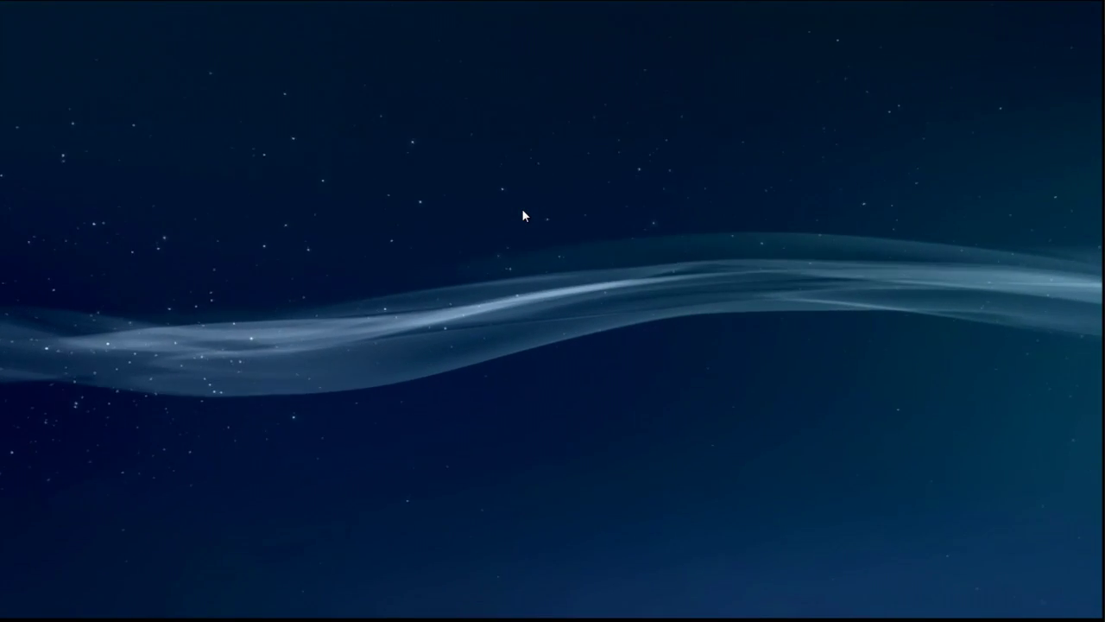
double_click(709, 414)
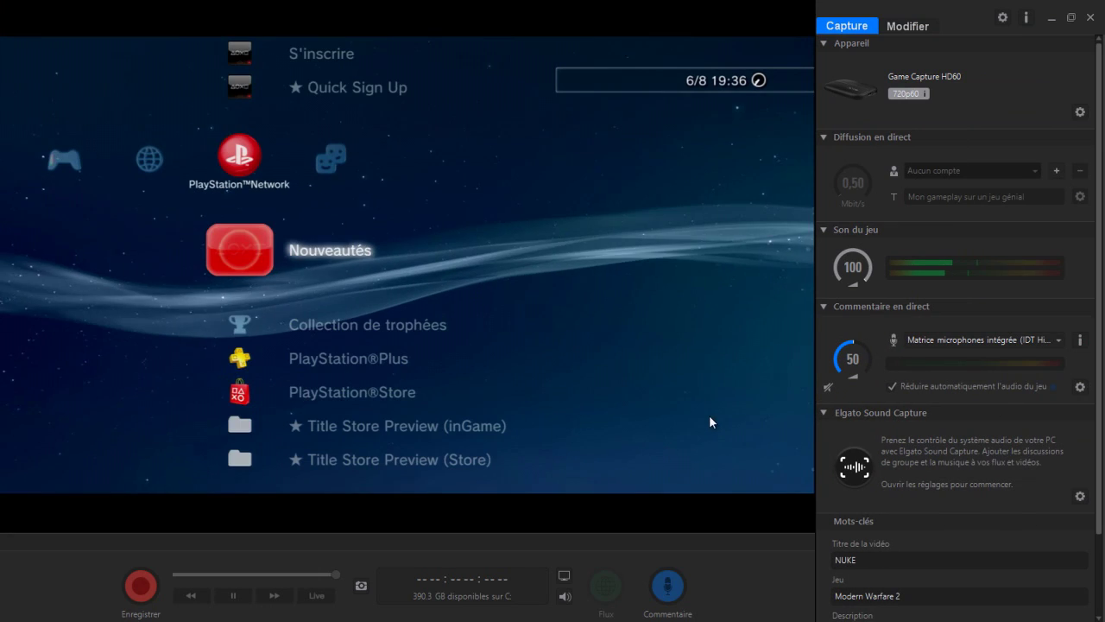
double_click(618, 340)
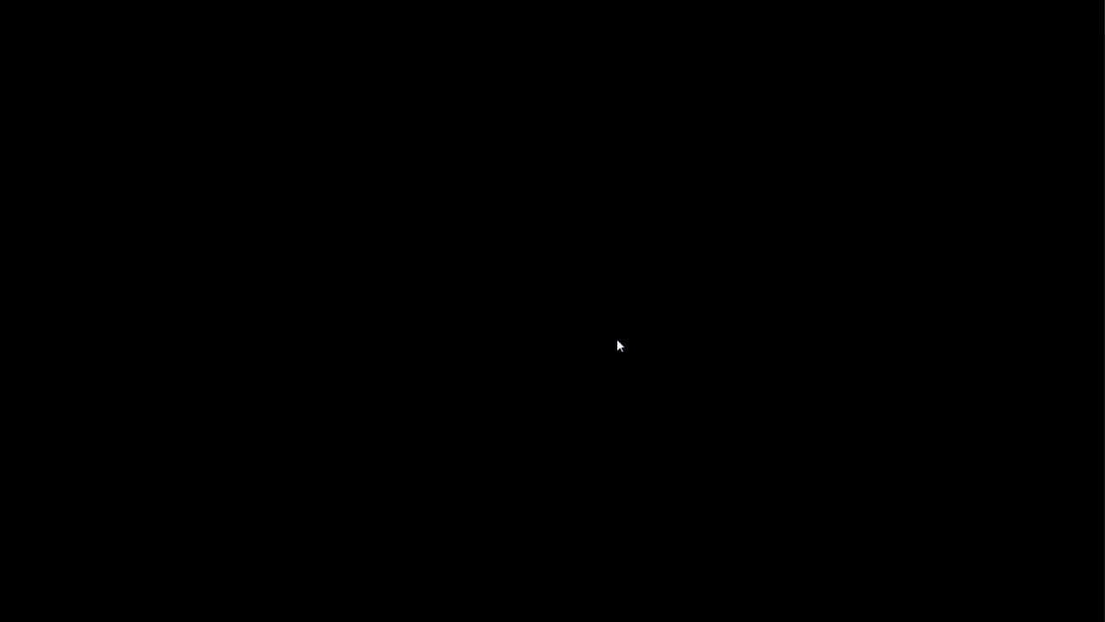
key("Escape")
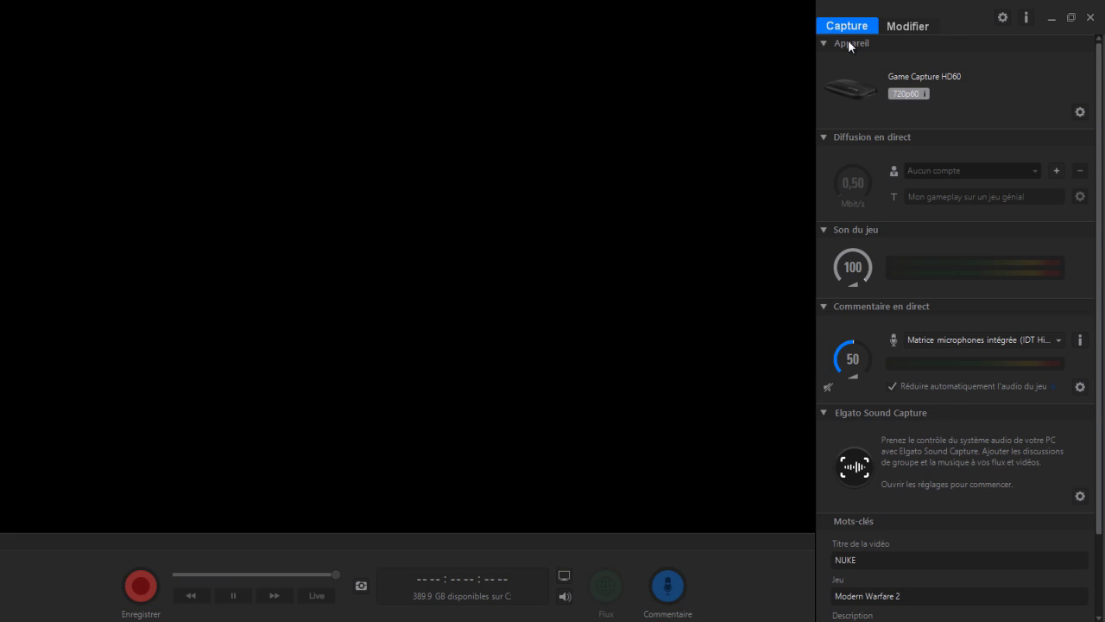
Open the SONY (H:) USB drive in Windows without scanning it, examine its PKG files, and close the folder.
left_click(1072, 18)
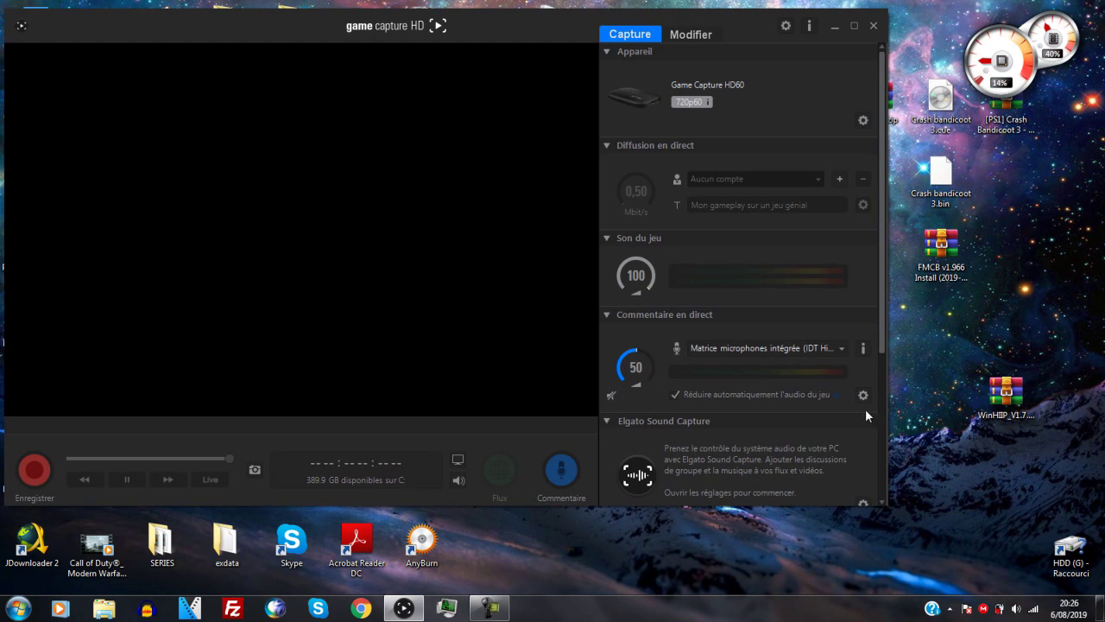
left_click(19, 607)
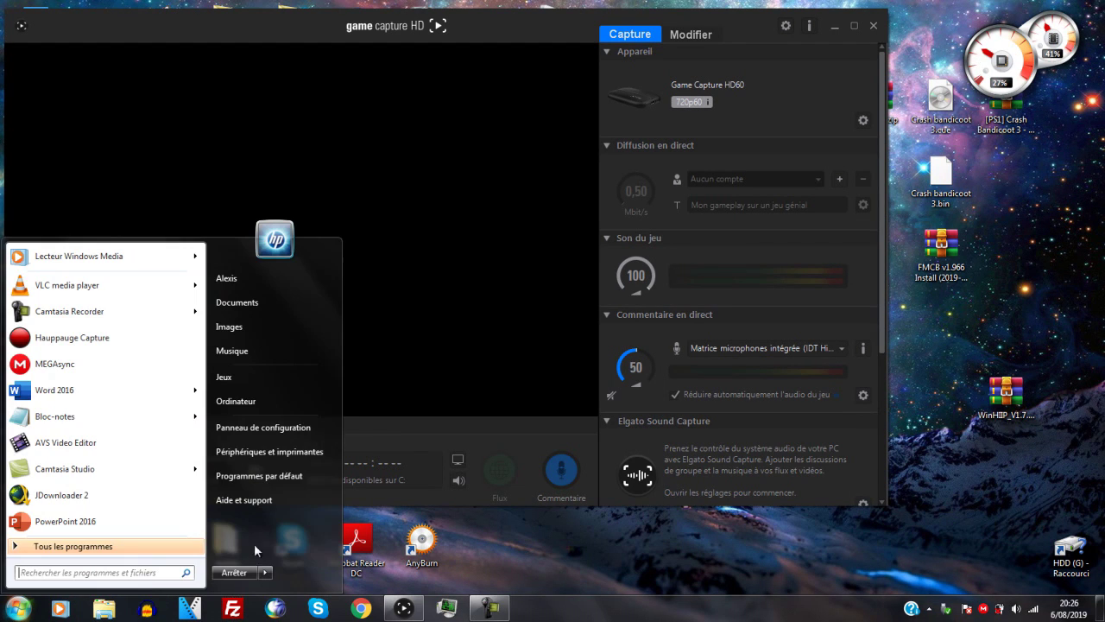
left_click(270, 405)
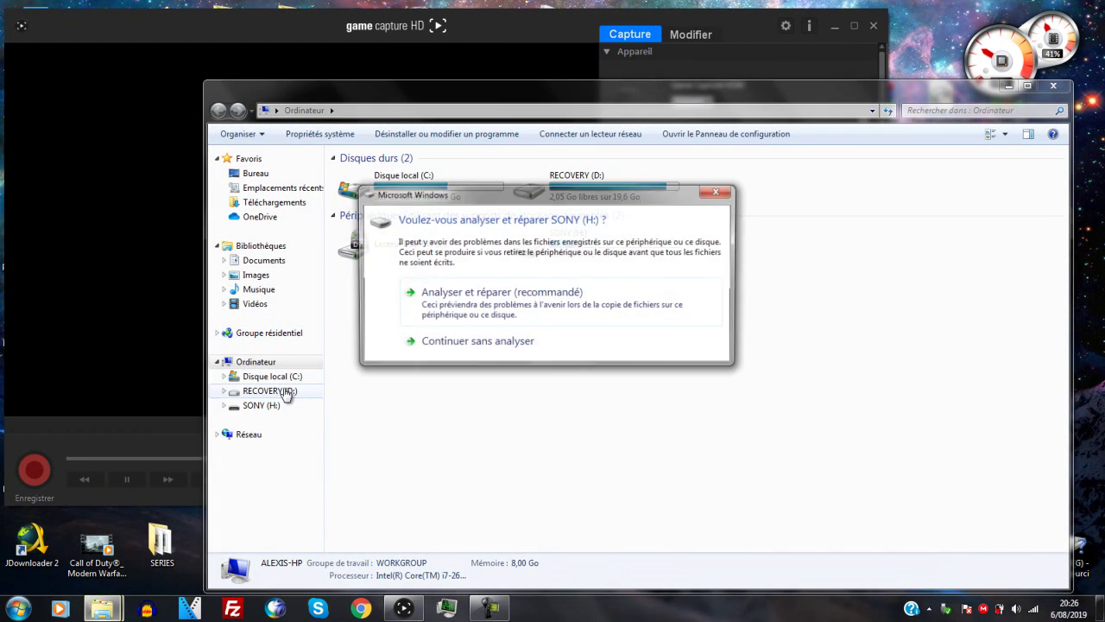
left_click(718, 190)
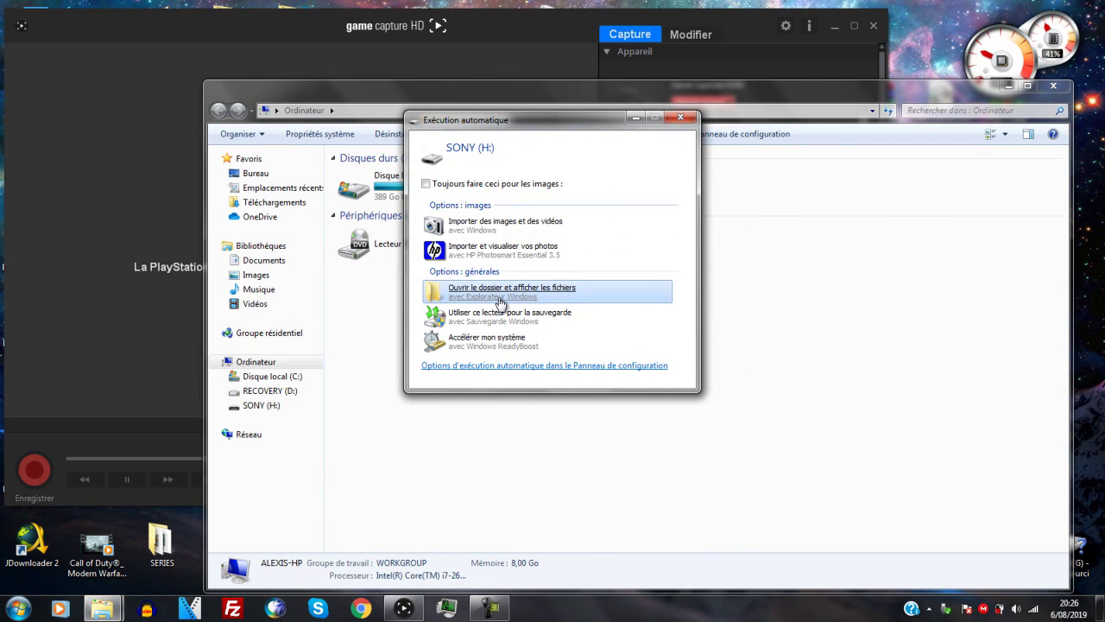
left_click(499, 293)
left_click(477, 349)
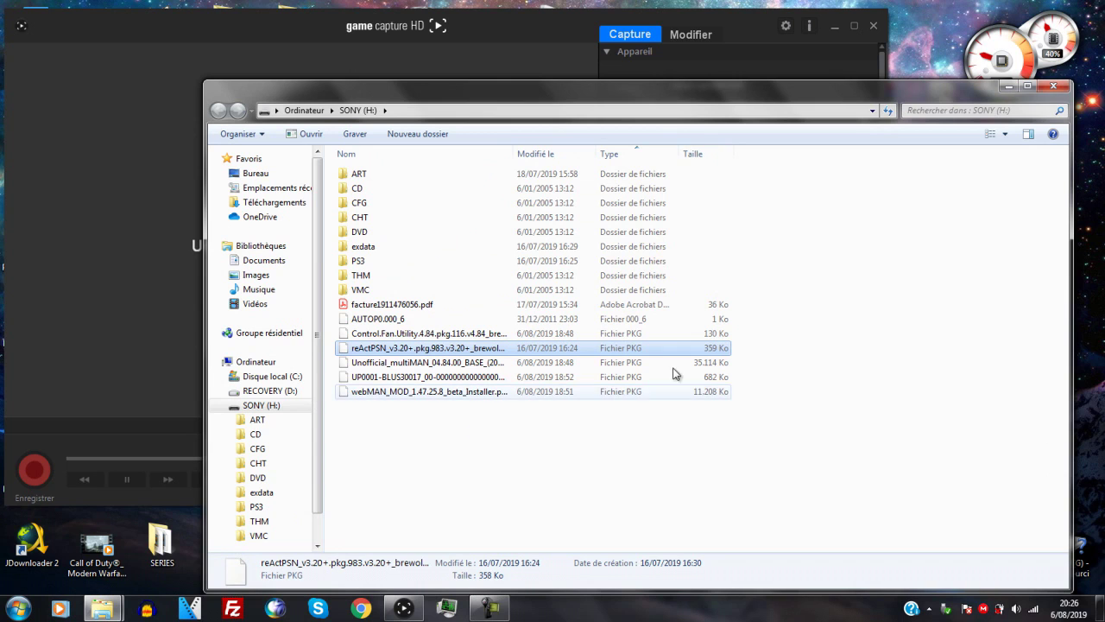
left_click(1056, 90)
left_click(1056, 88)
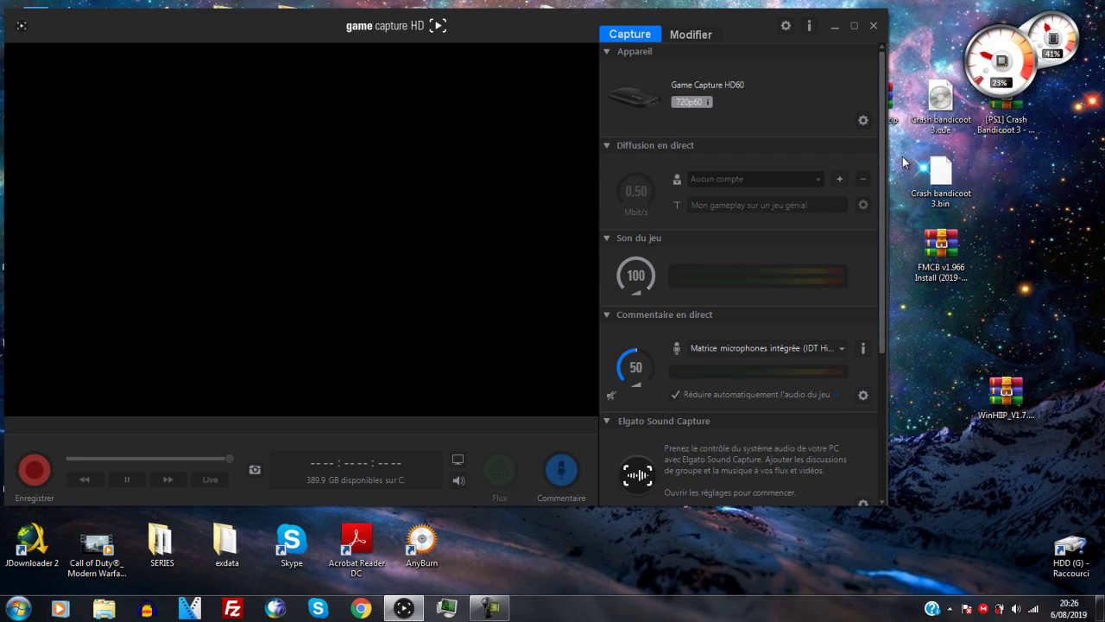
Reposition and maximize the Game Capture HD window and show the PS3 preview in full screen.
left_click_drag(531, 25, 675, 70)
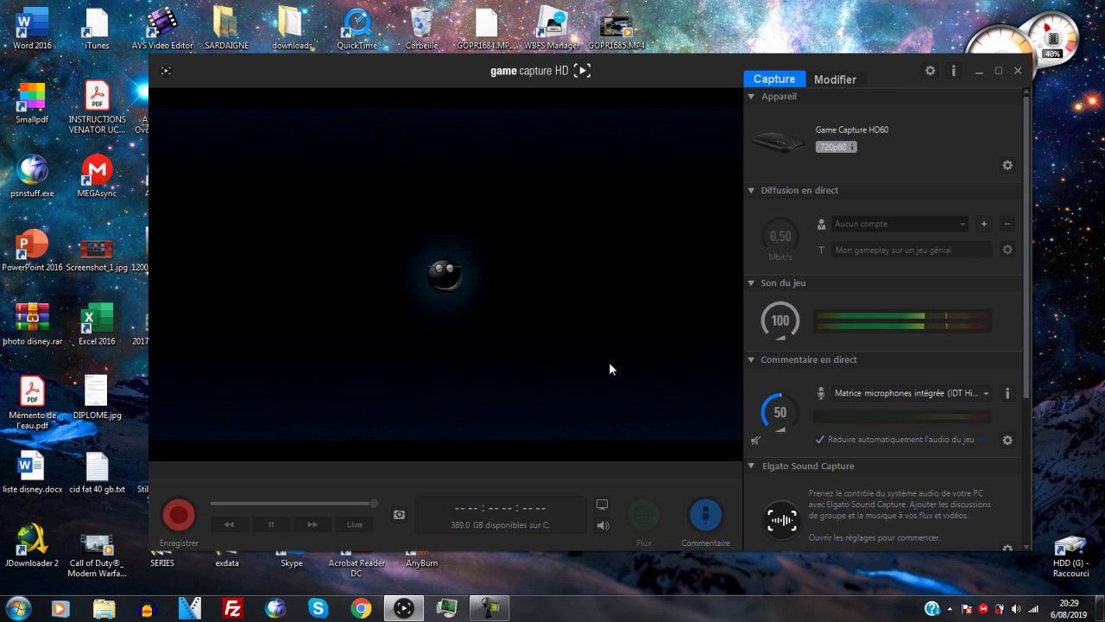
left_click(997, 71)
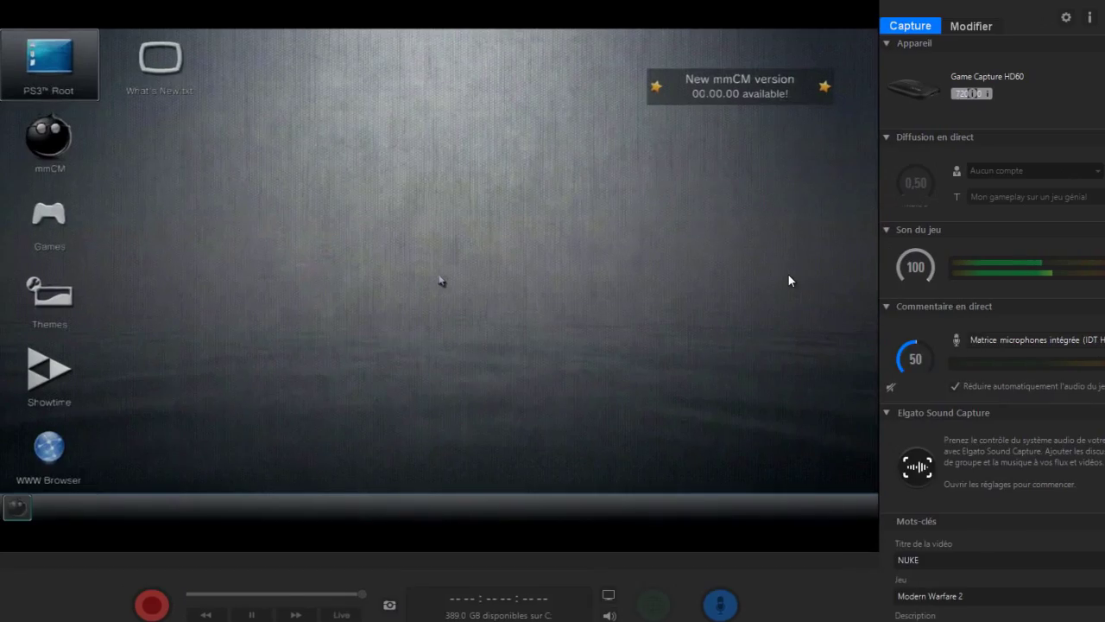
double_click(788, 274)
Browse from PS3 Root to /dev_hdd0/game/RBGTLBOX2/USRDIR and copy the eid_root_key file.
left_click(86, 53)
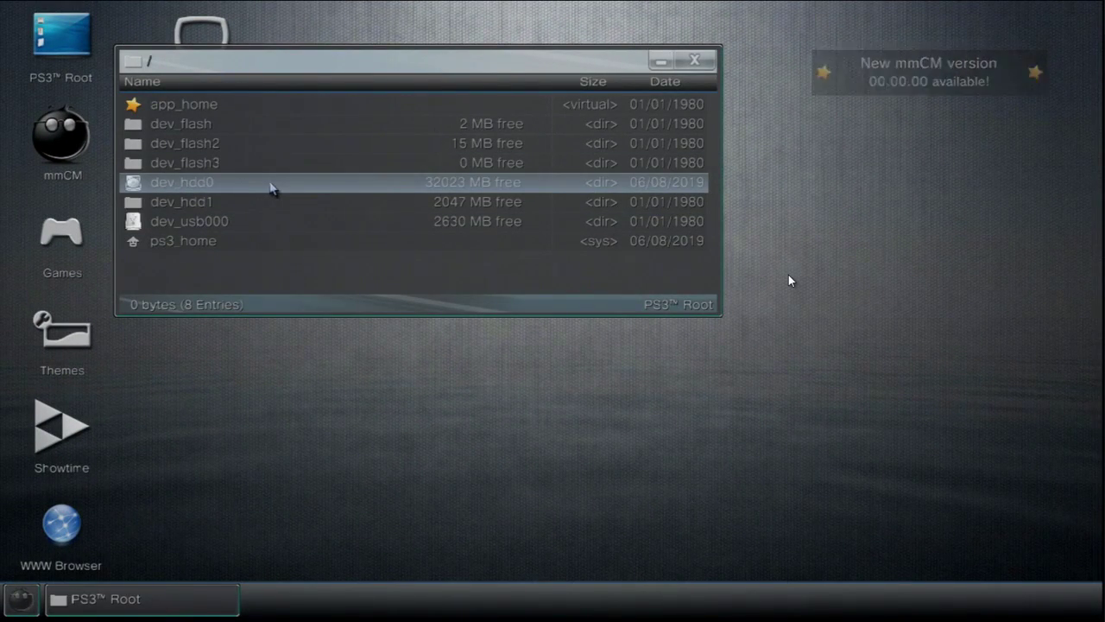
left_click(272, 188)
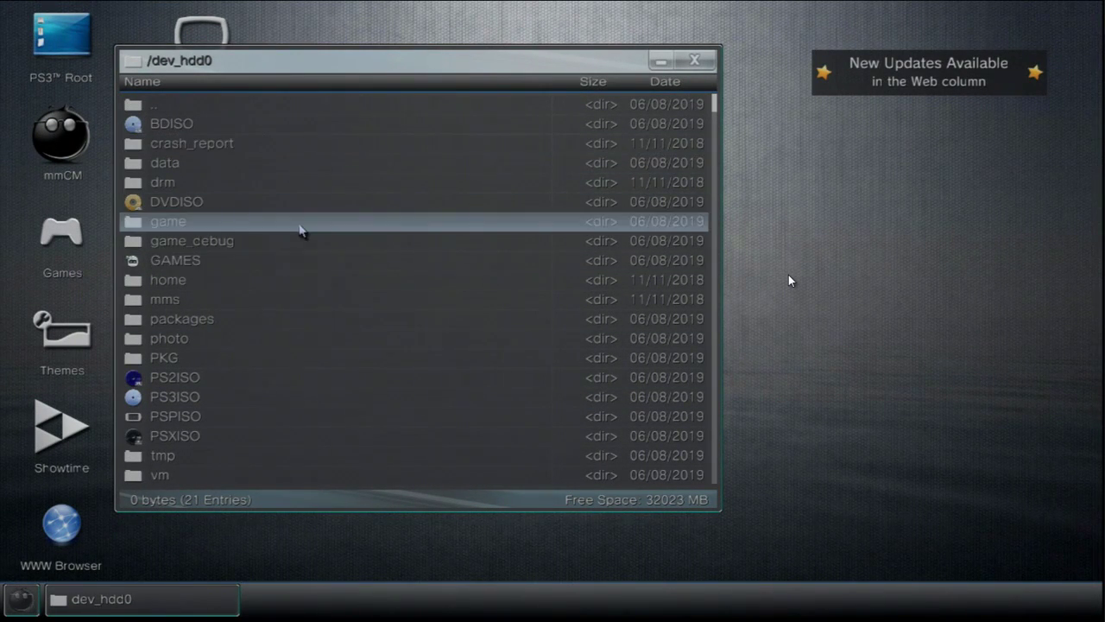
left_click(301, 226)
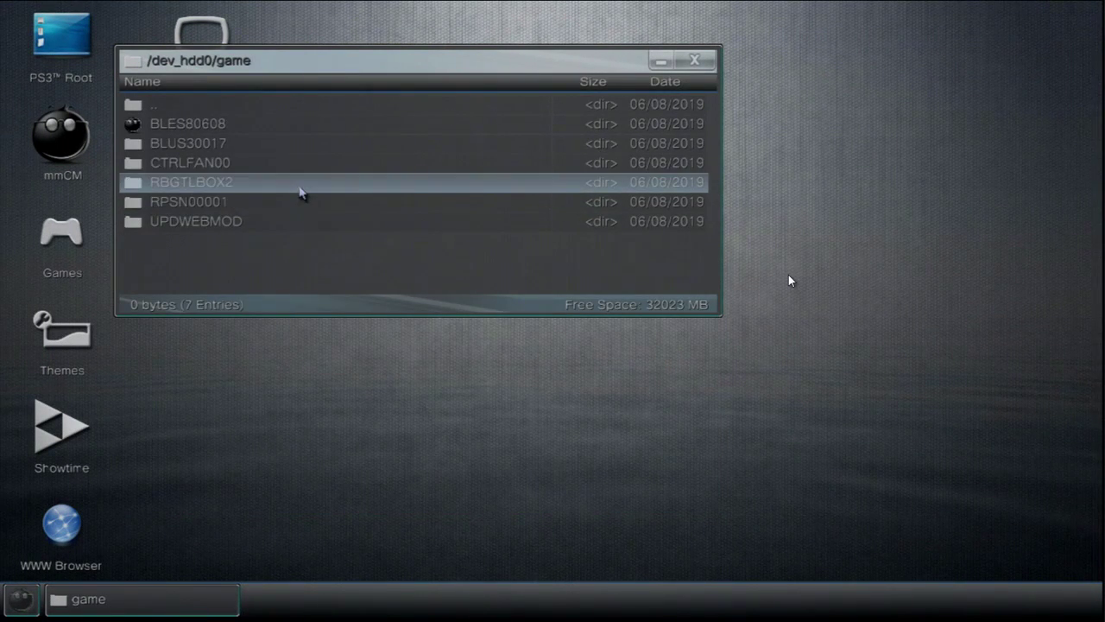
left_click(300, 183)
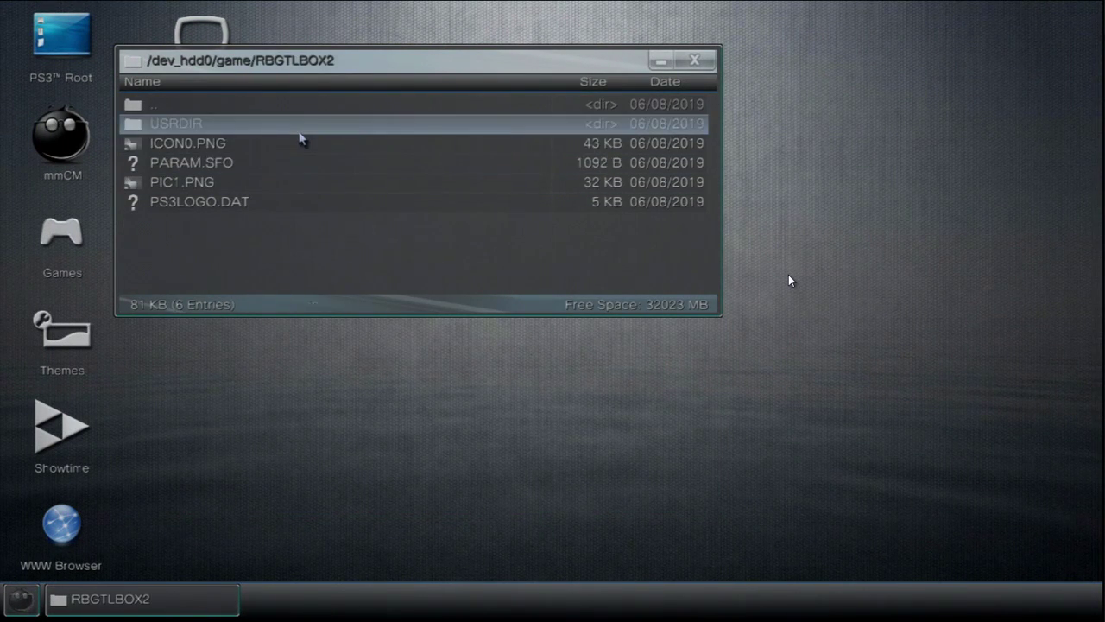
left_click(301, 128)
left_click(300, 182)
right_click(300, 183)
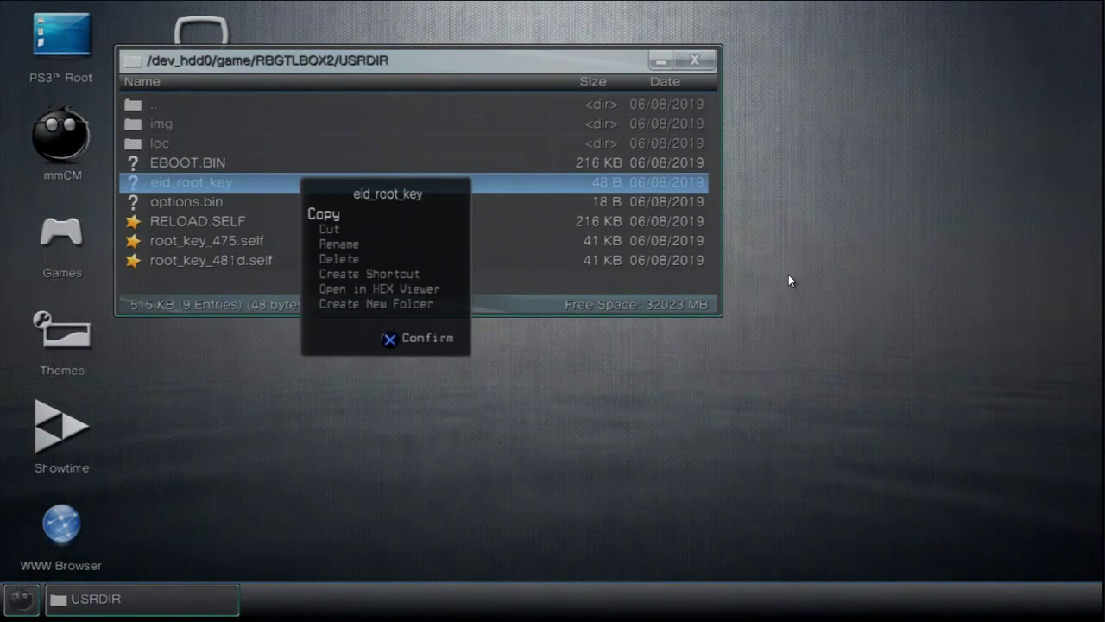
key("Return")
Paste the copied eid_root_key file into the root of dev_usb000, check the listing, and close the file window.
key("BackSpace")
key("BackSpace")
key("BackSpace")
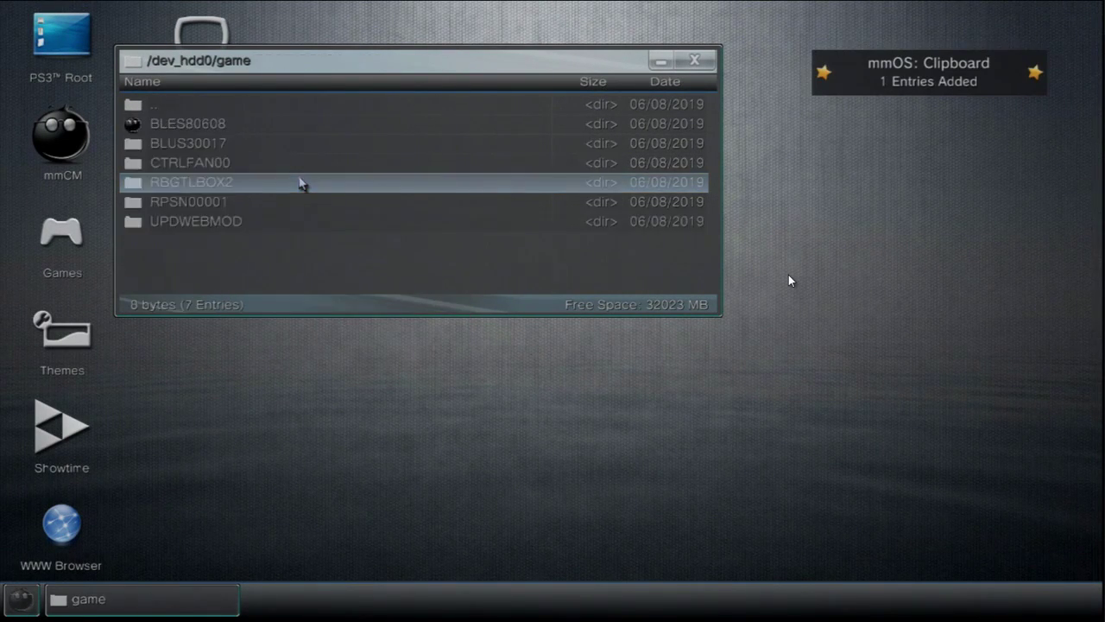
left_click(301, 221)
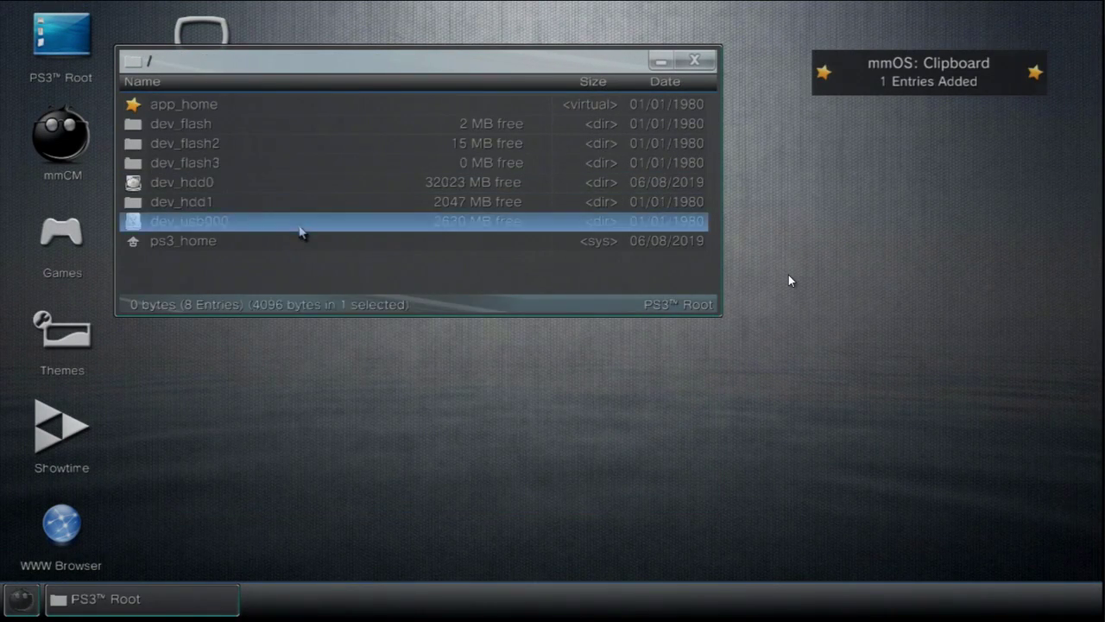
scroll(300, 289, "down", 5)
right_click(300, 290)
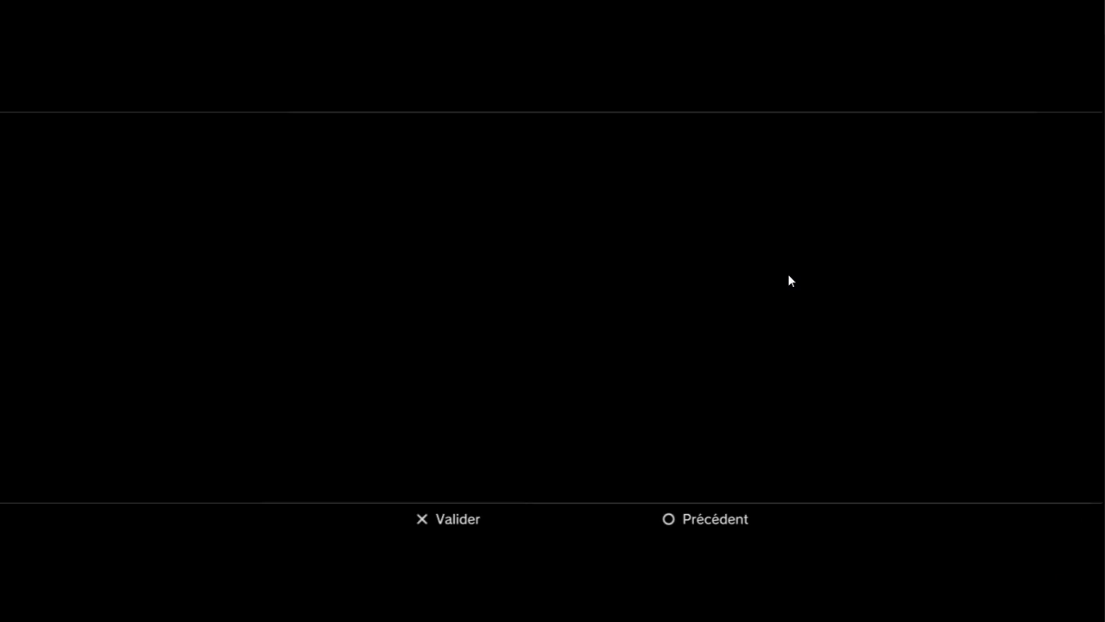
key("Return")
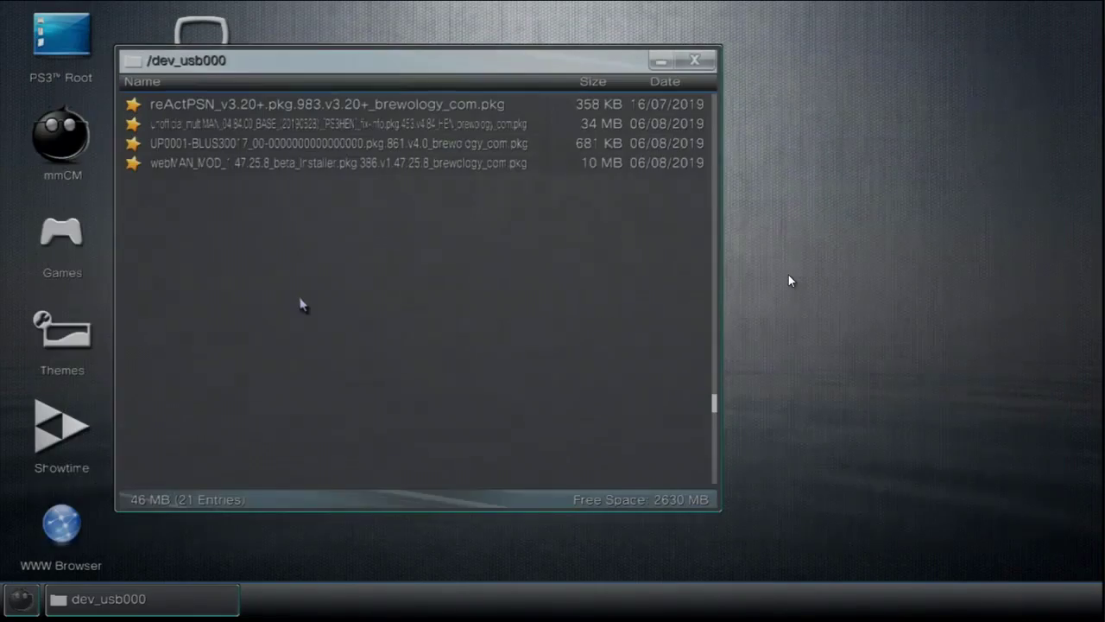
scroll(302, 303, "up", 1)
scroll(508, 173, "up", 10)
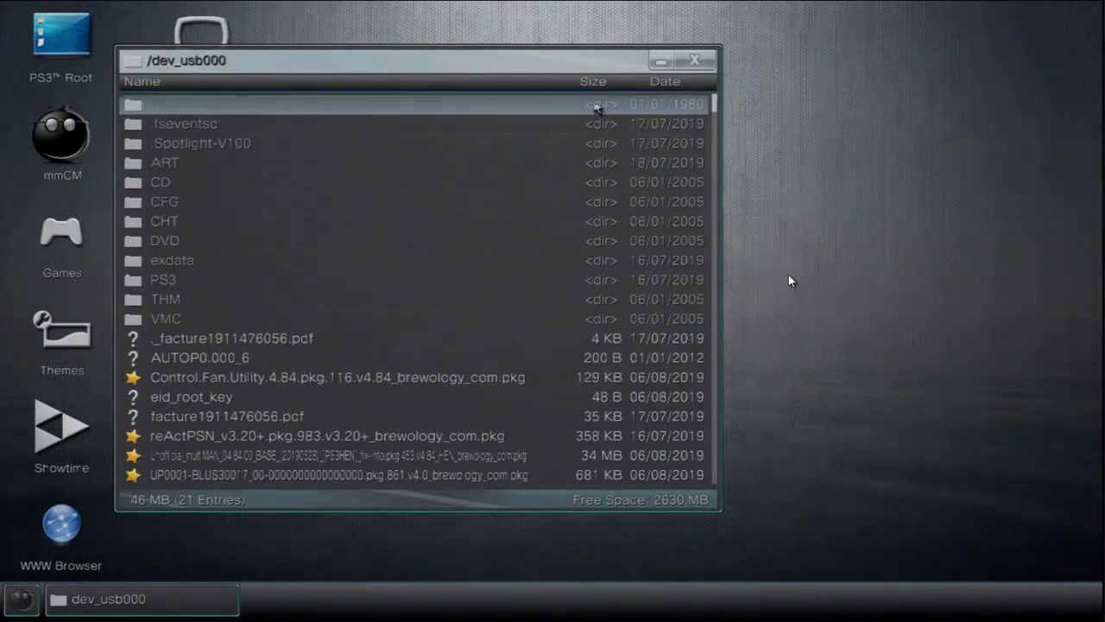
left_click(712, 60)
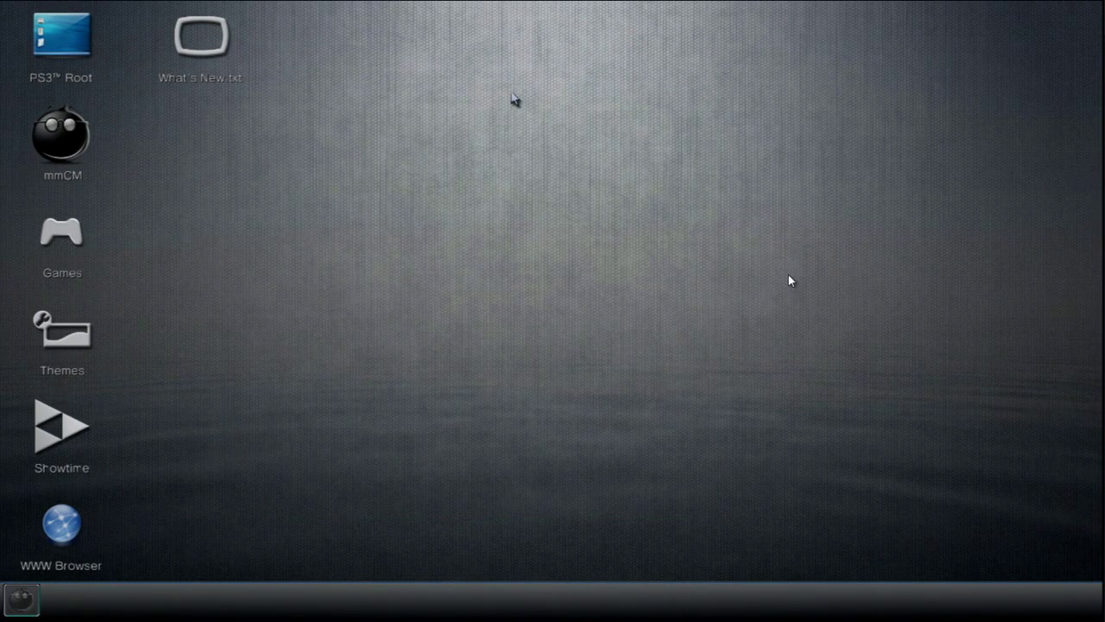
Quit mmCM and confirm the return to the XMB screen.
left_click(21, 597)
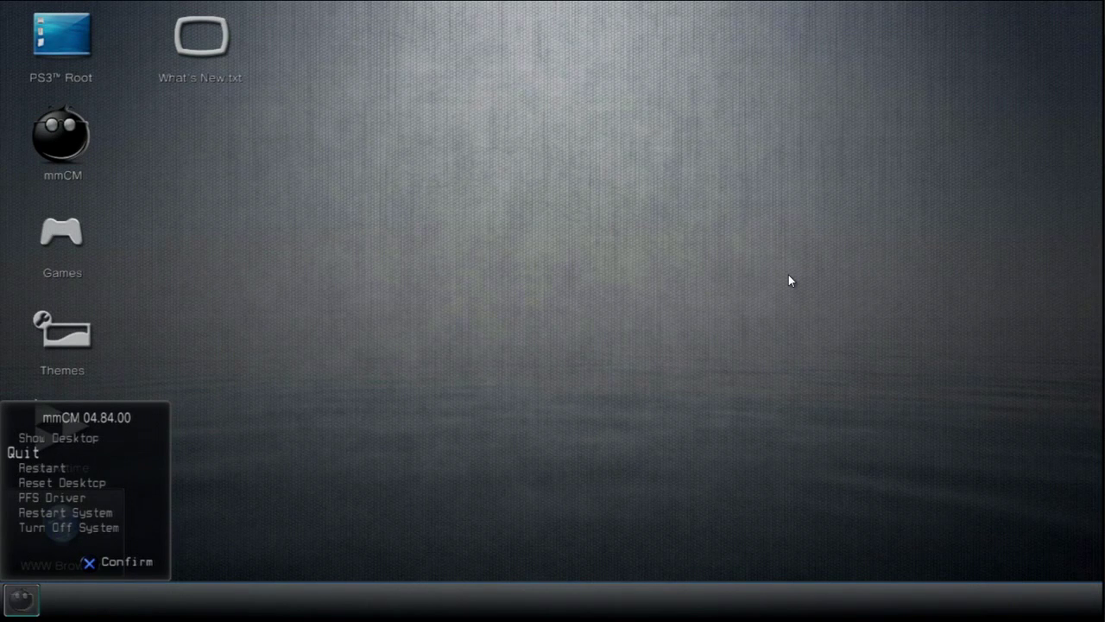
key("Return")
key("Left")
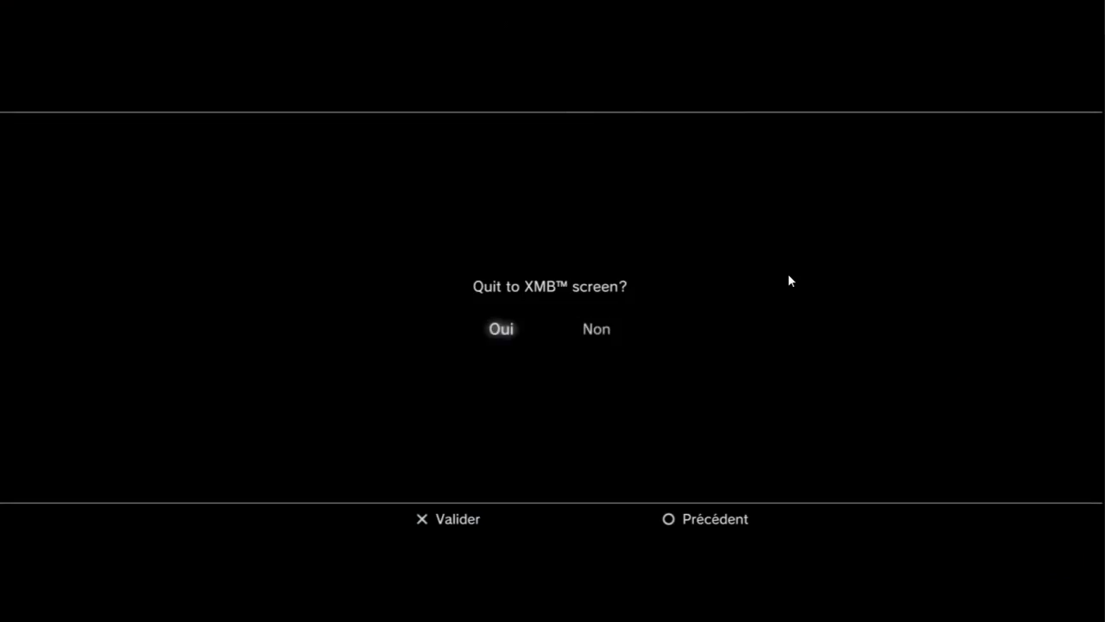
key("Return")
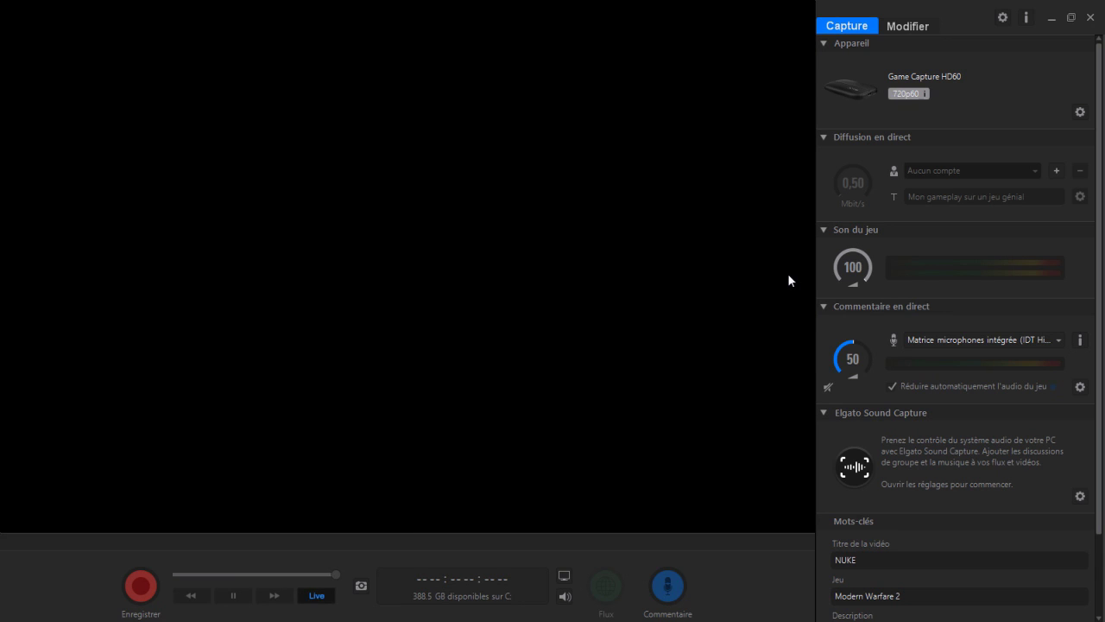
double_click(788, 281)
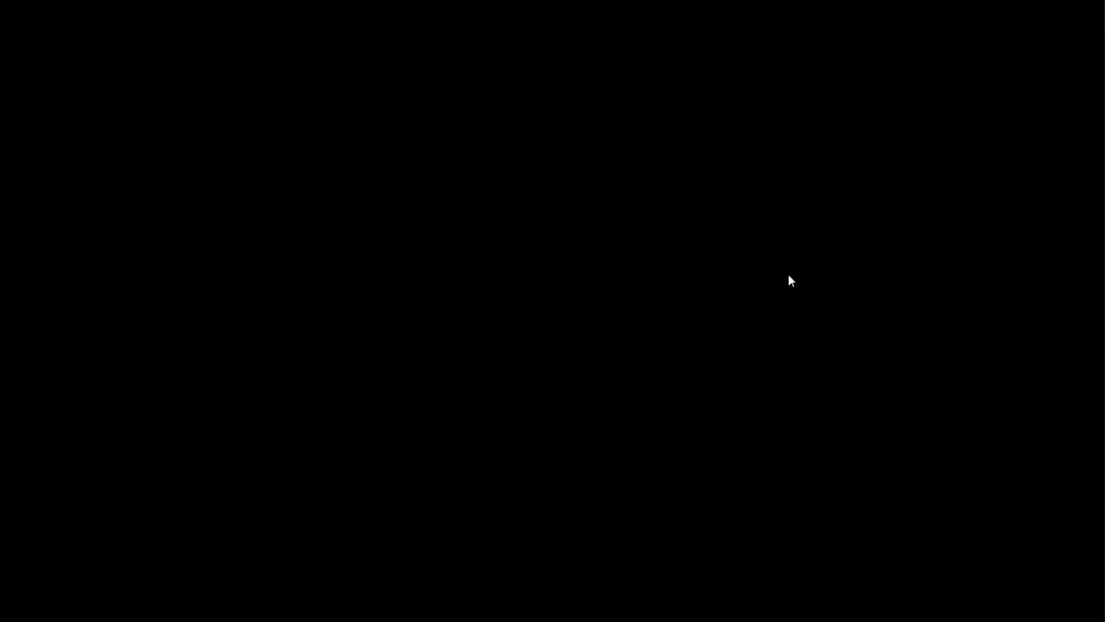
key("Escape")
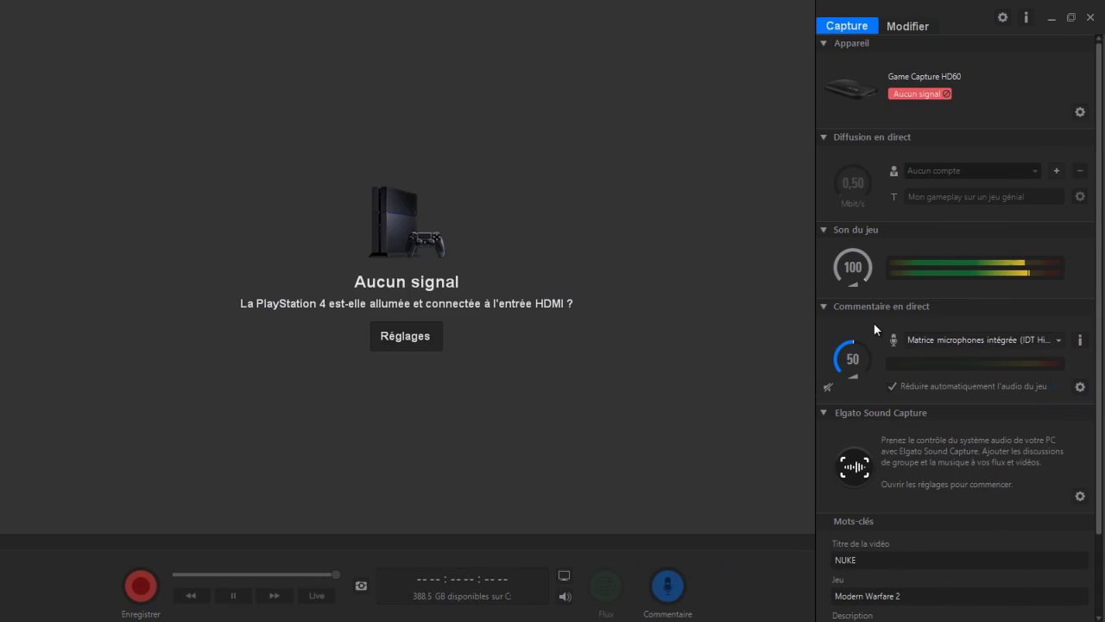
Show the Windows desktop and stop the running screen recording in the Camtasia recorder.
key("super+d")
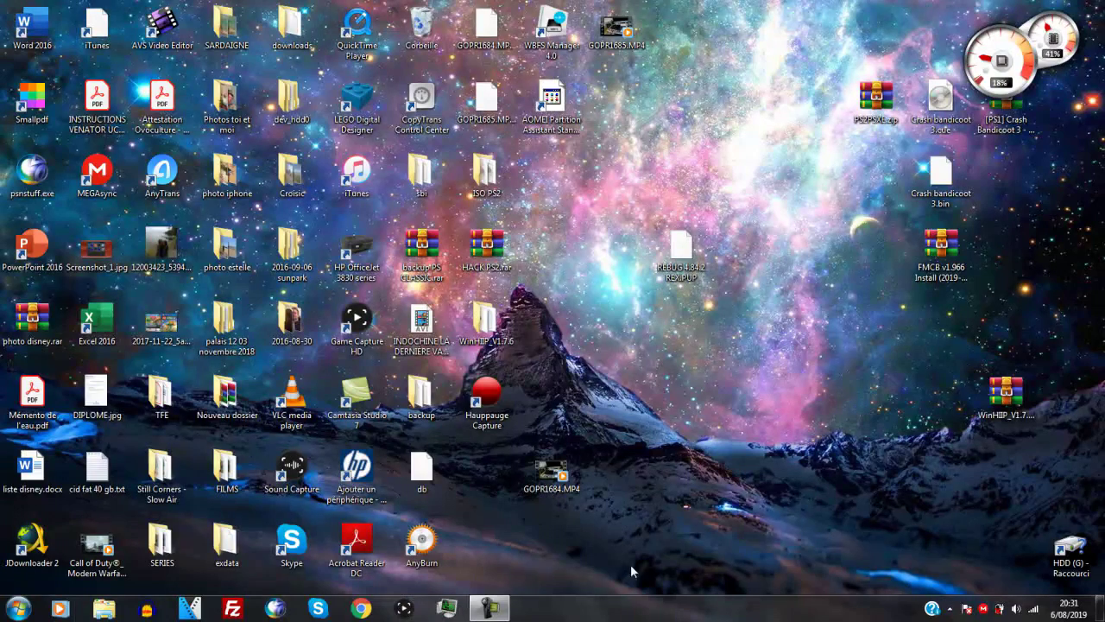
left_click(504, 609)
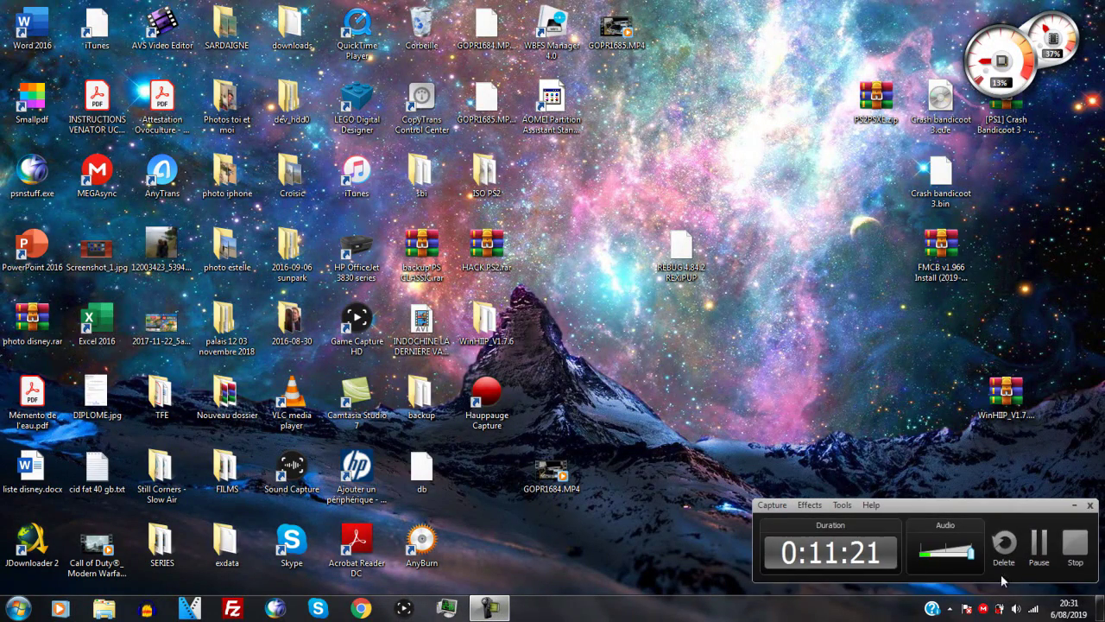
left_click(1062, 553)
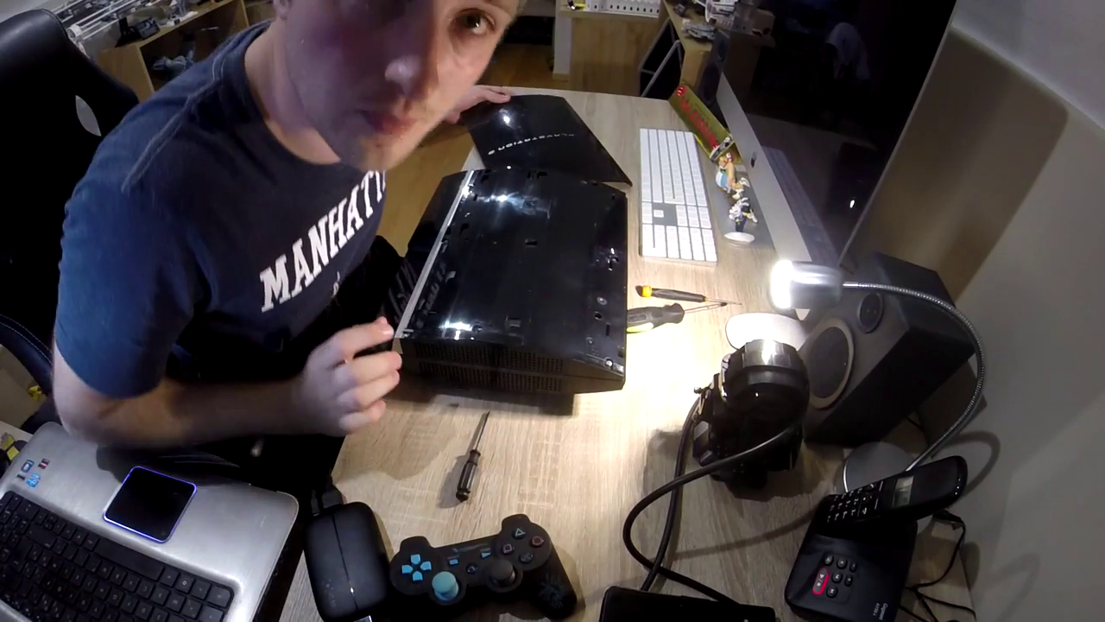